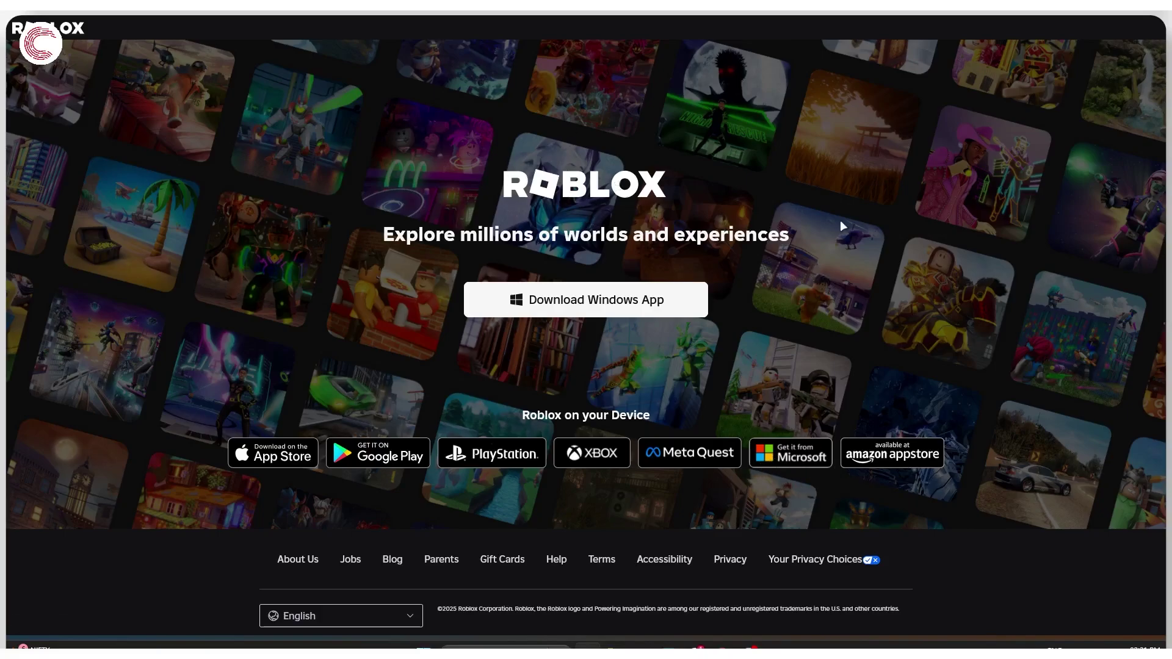
Launch Microsoft Store from the Windows search
key("super")
type("micro")
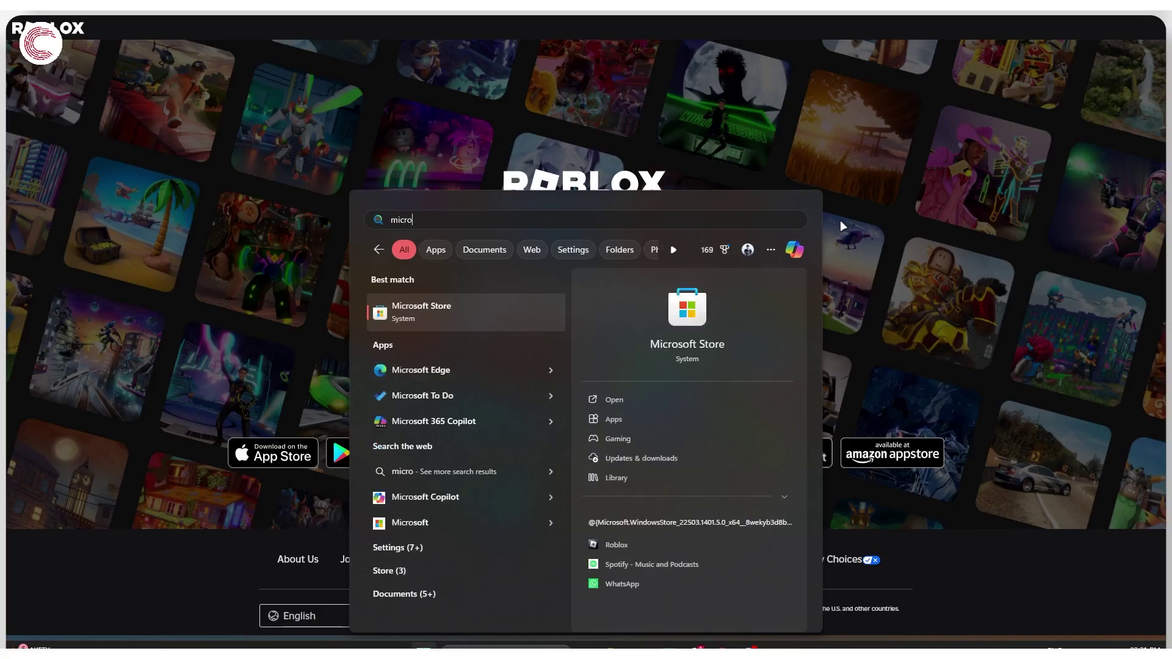
key("Return")
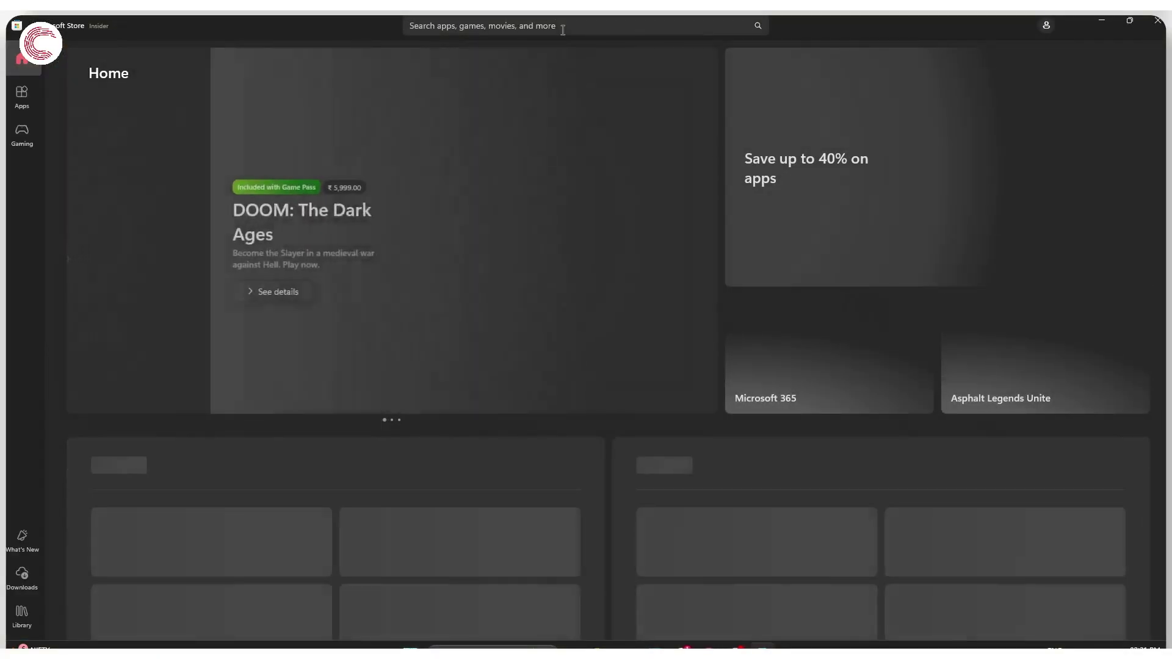
Search the Store for 'roblox' and open the Roblox product page
left_click(563, 26)
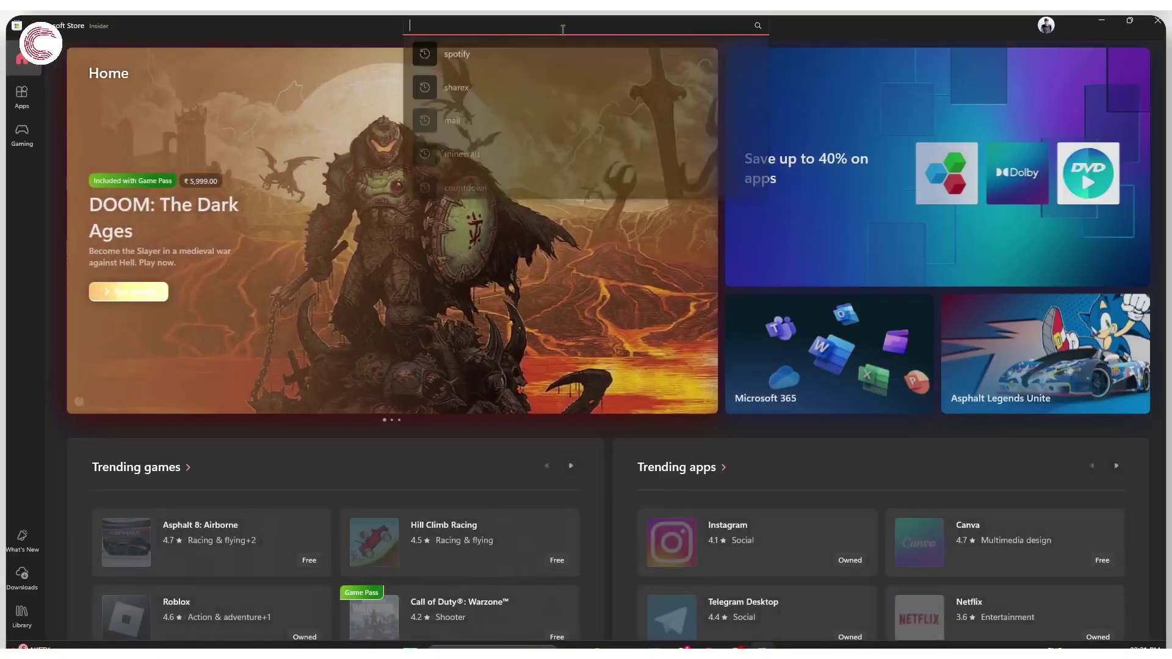
type("roblox")
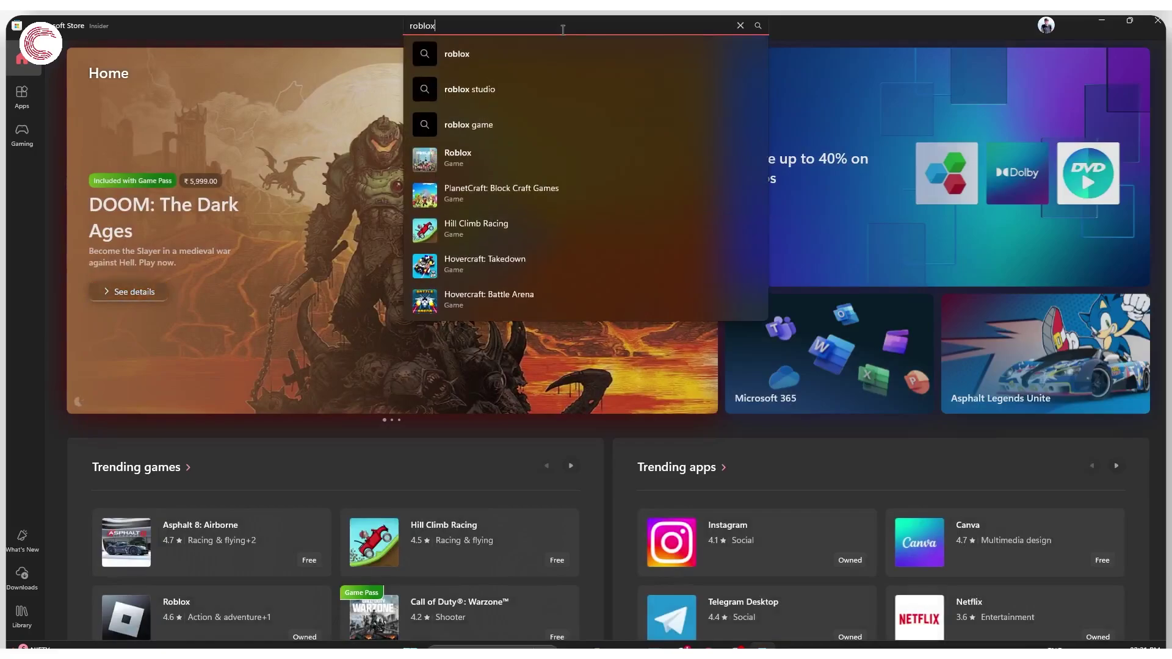
left_click(492, 156)
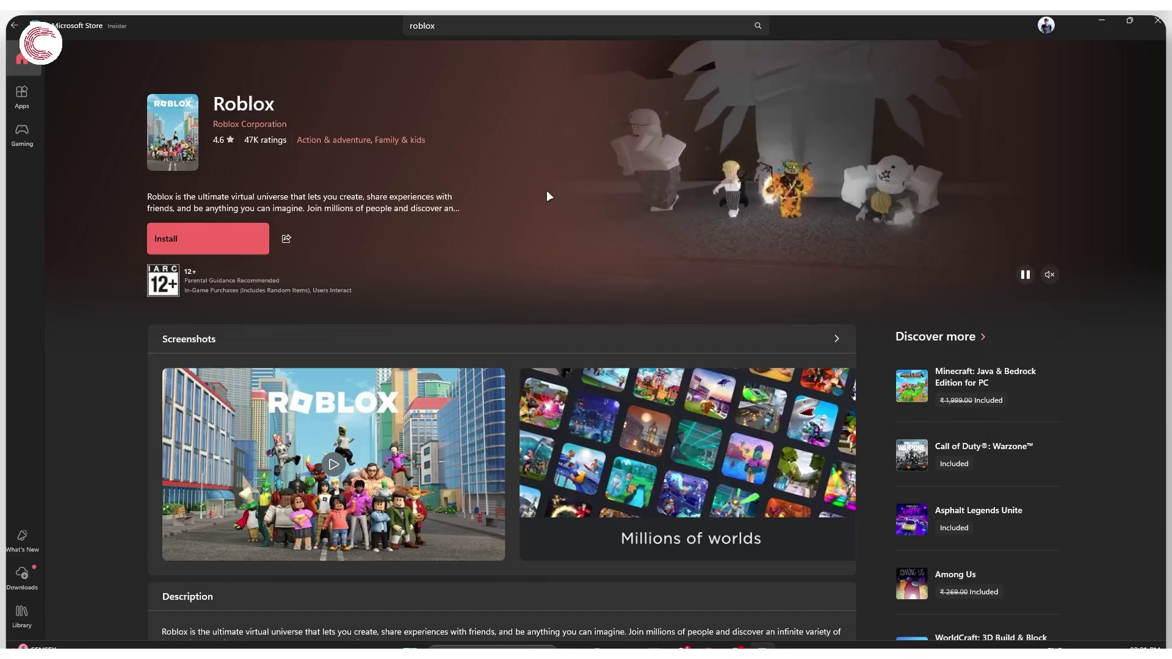
Start installing Roblox from its Microsoft Store page
left_click(204, 235)
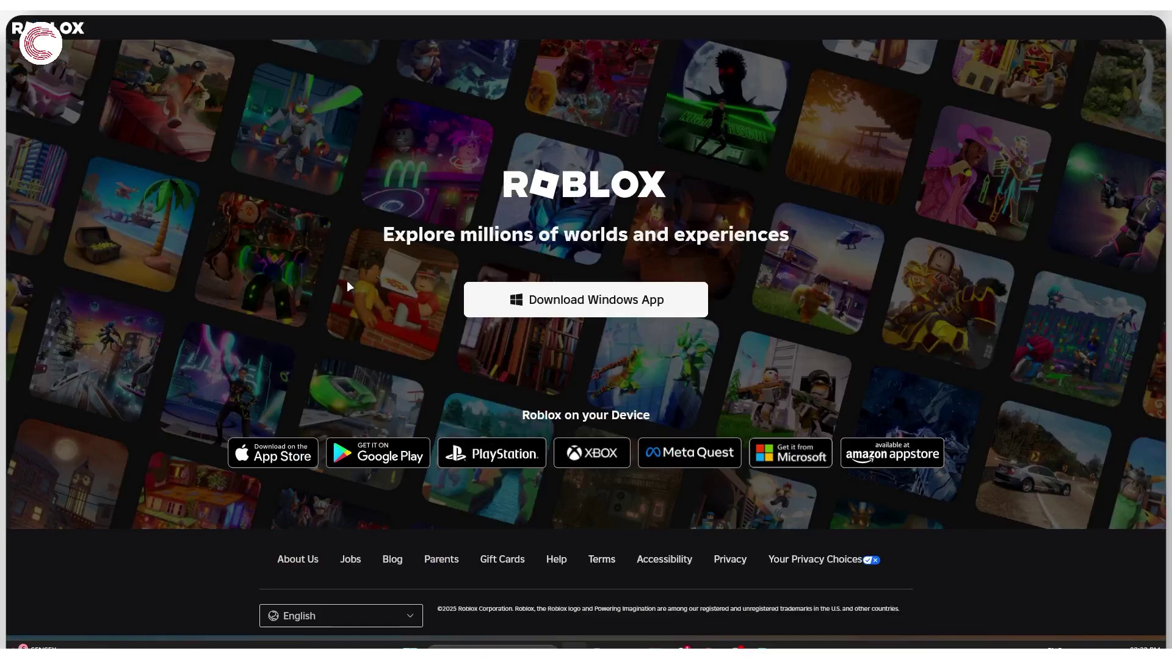
Search the web for 'roblox studio' and open the Roblox Creator Hub landing page
key("ctrl+l")
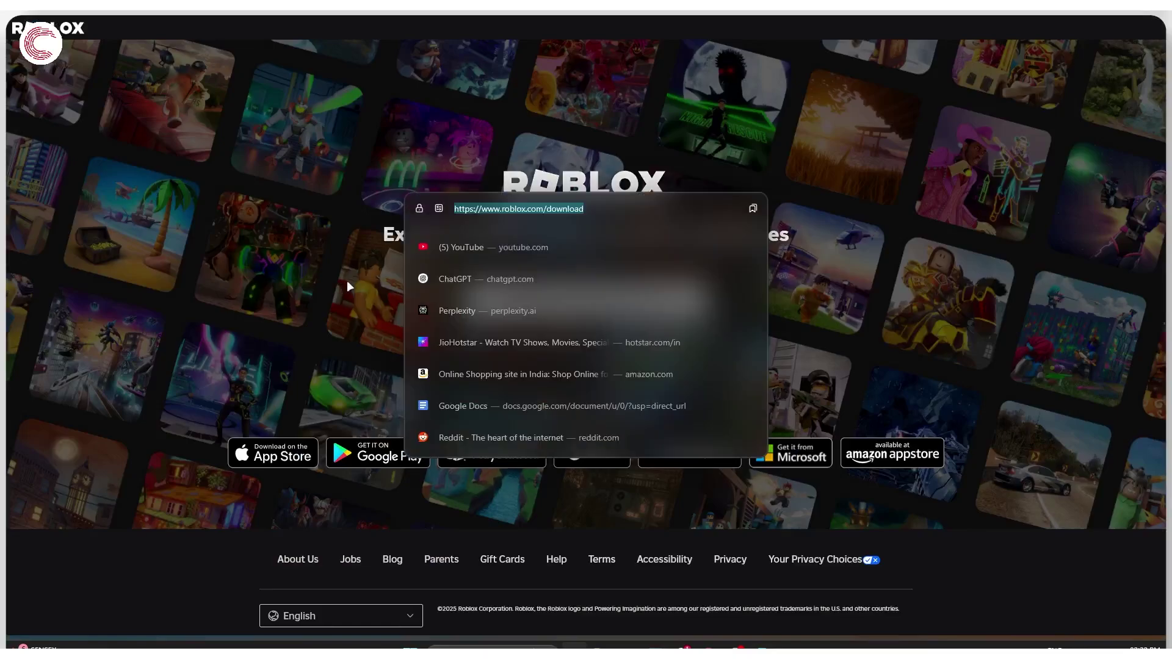
type("roblox stu")
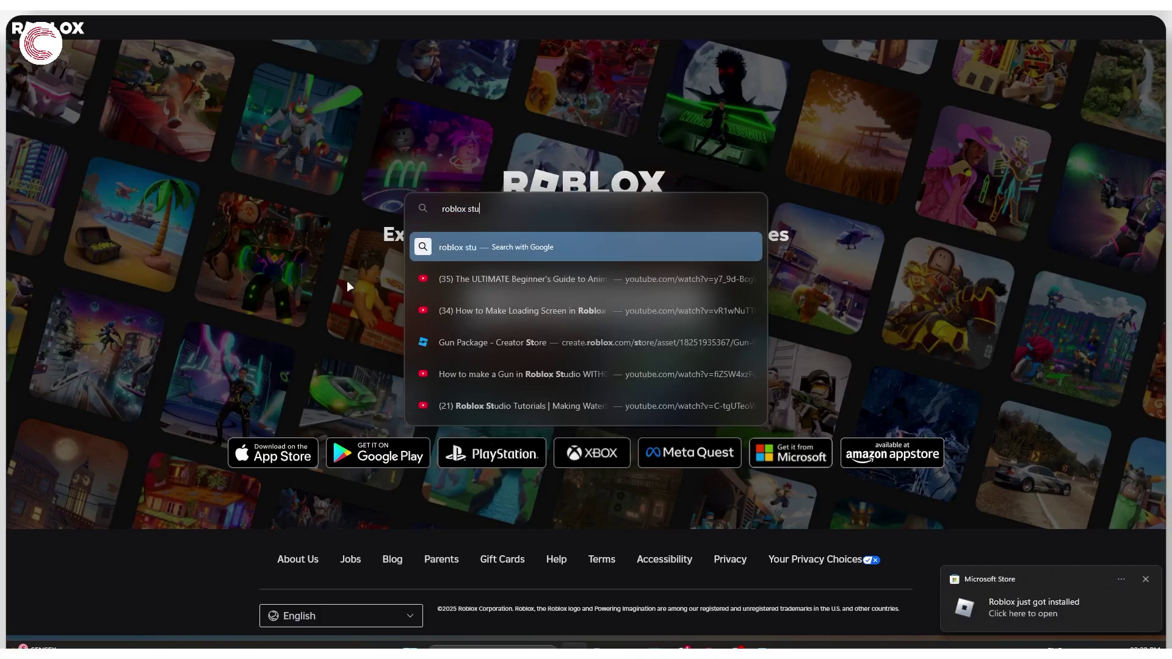
type("dio")
key("Return")
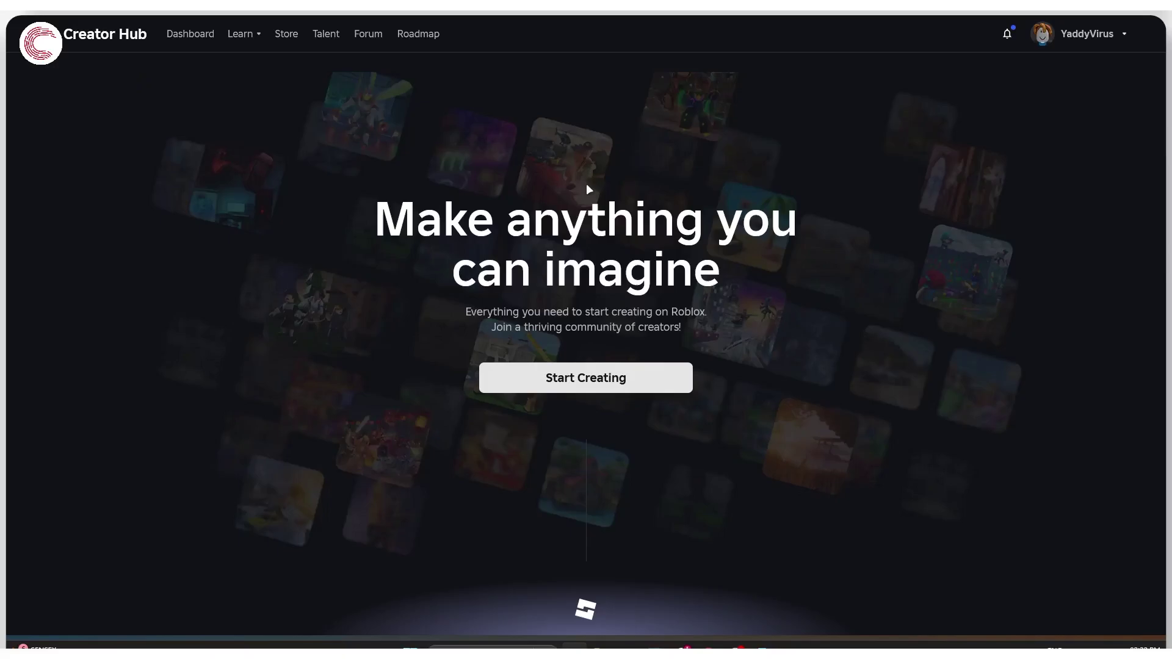
scroll(585, 178, "down", 5)
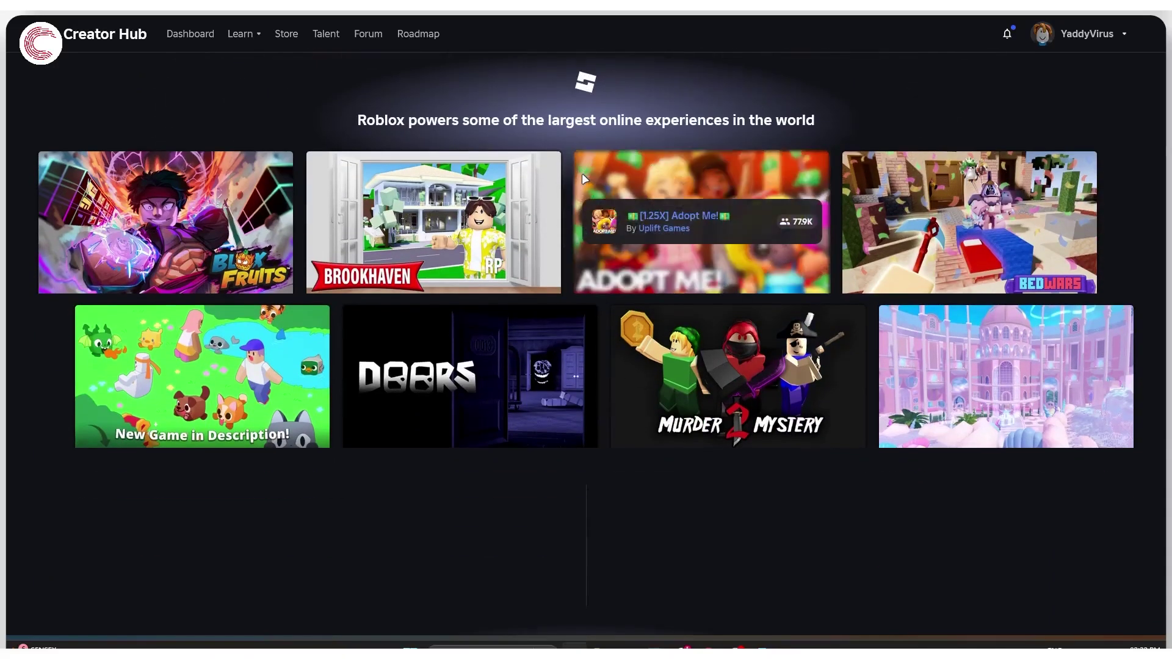
scroll(582, 177, "up", 5)
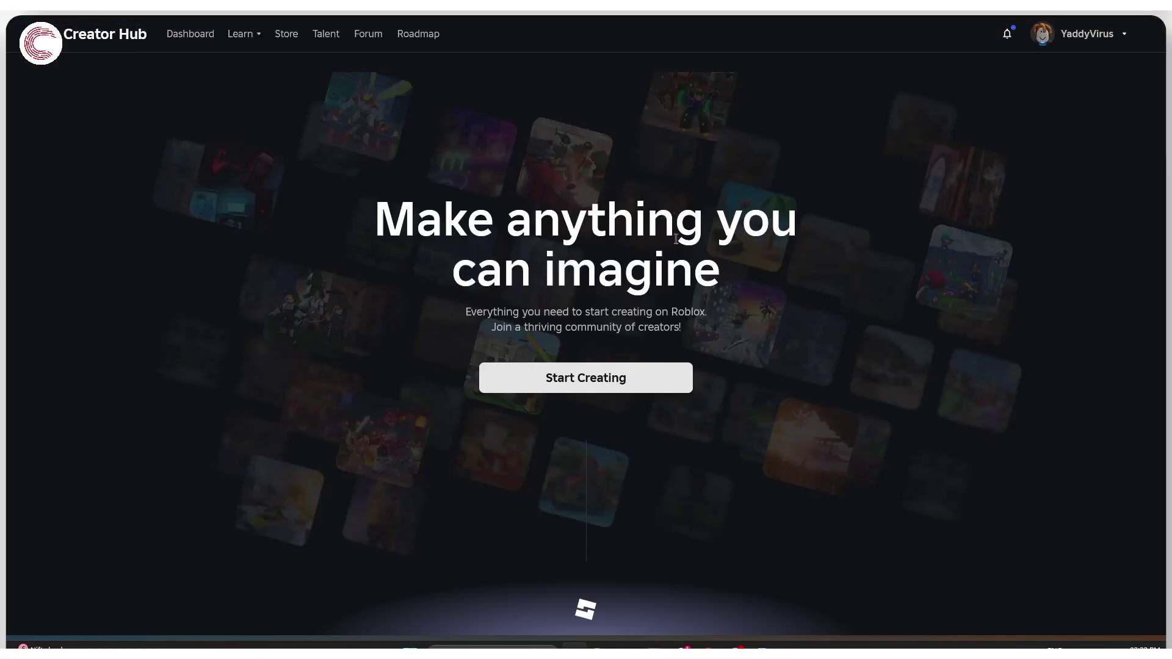
Save the Roblox Studio installer into Desktop > Dump, then close the browser
left_click(593, 371)
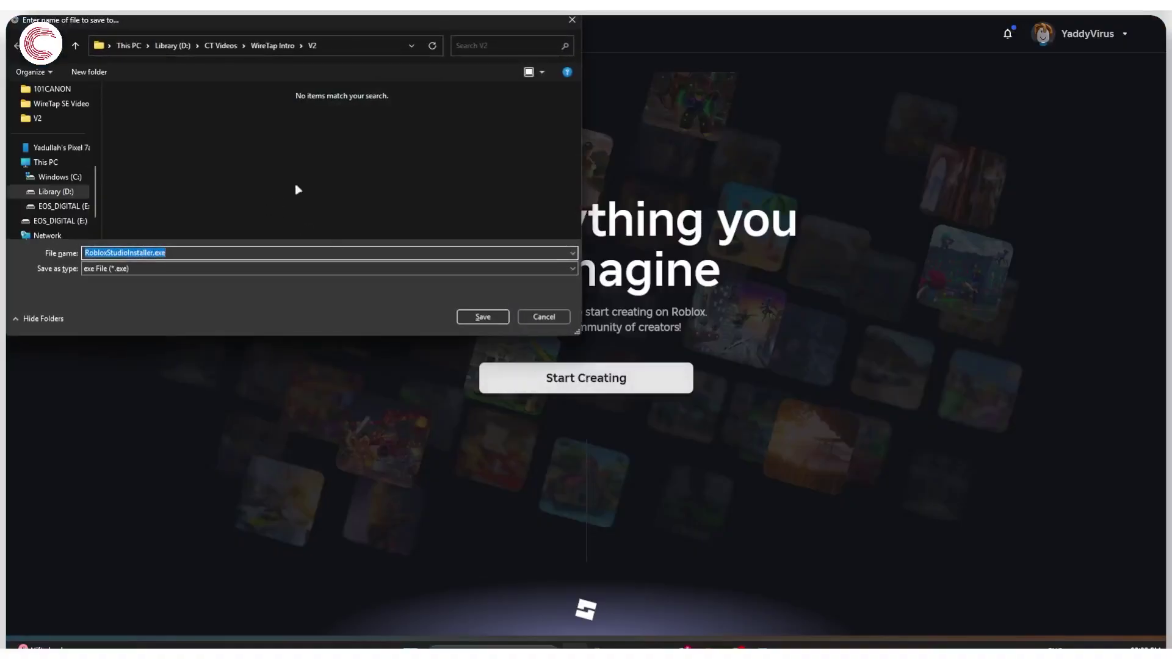
scroll(75, 176, "up", 3)
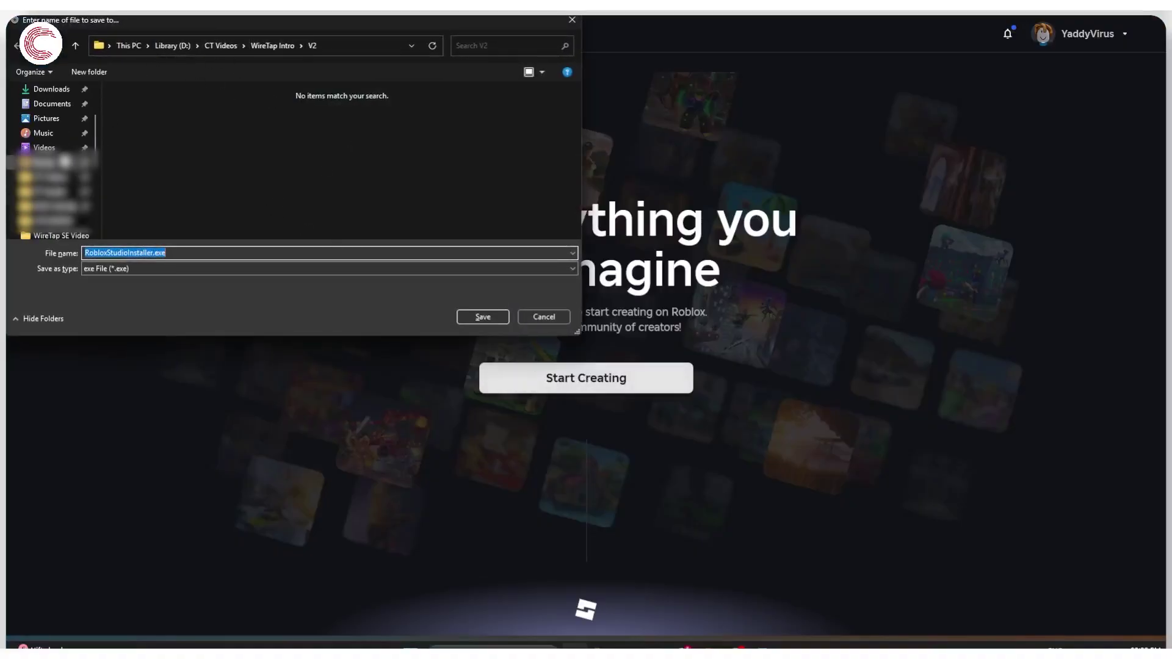
left_click(63, 163)
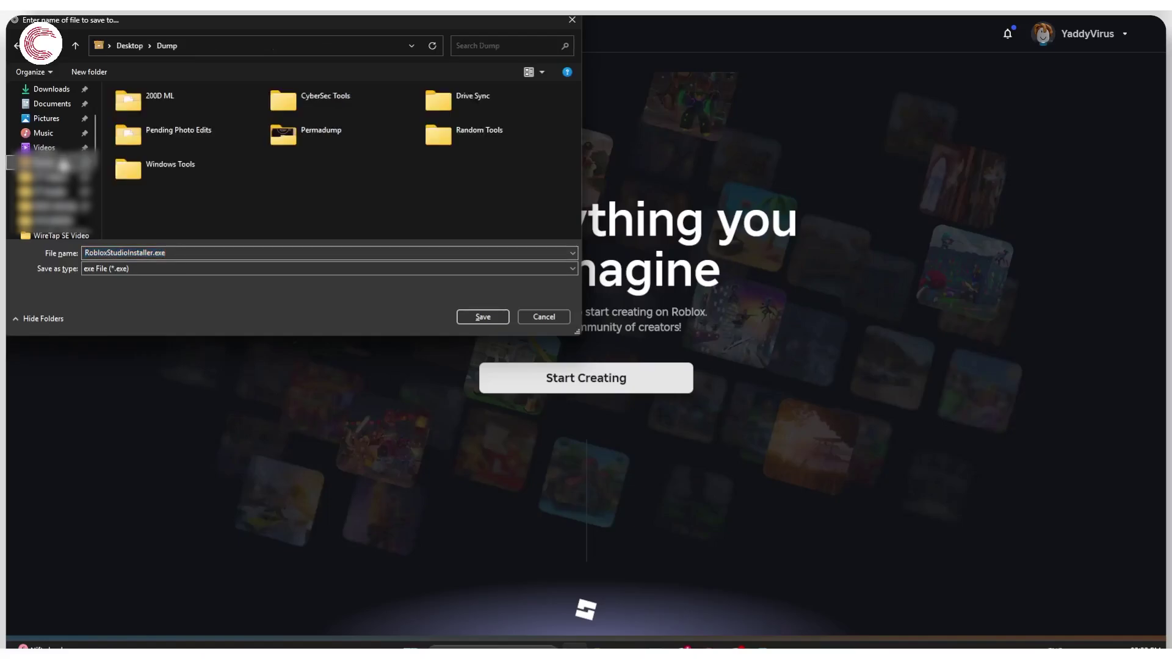
left_click(496, 317)
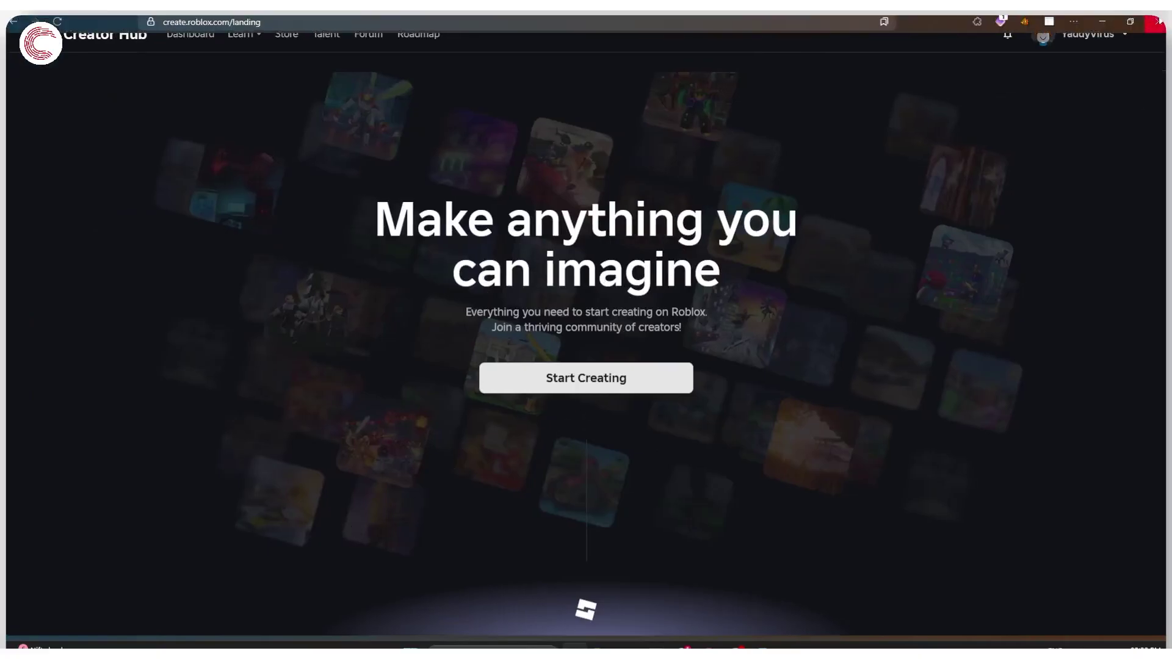
left_click(1156, 22)
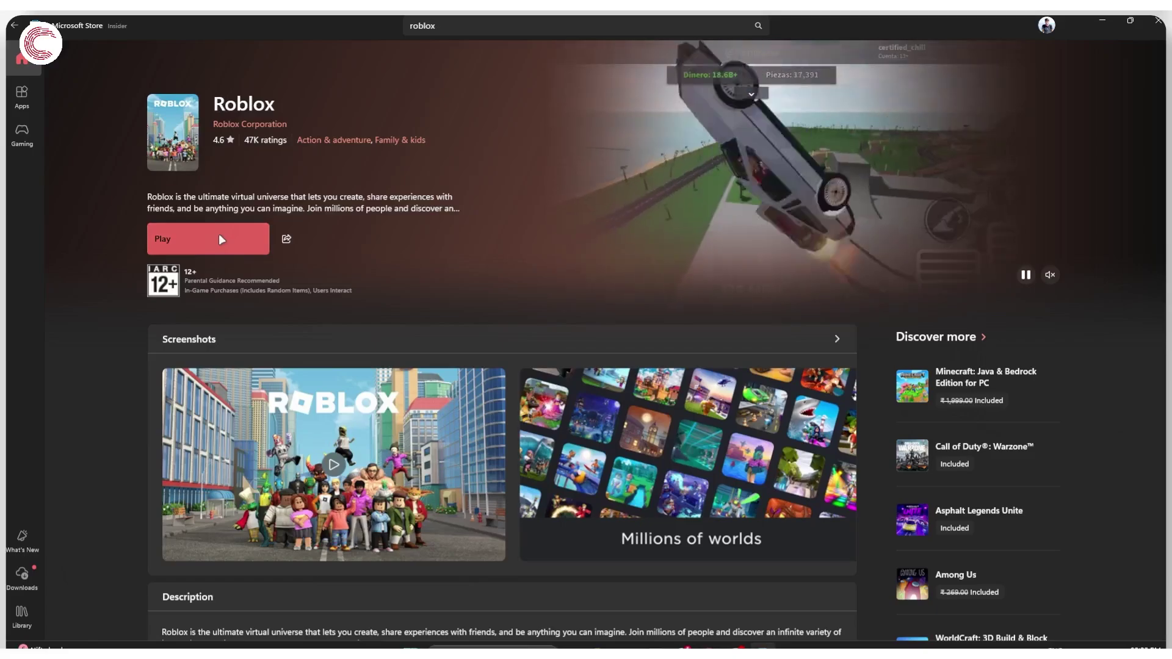
left_click(221, 239)
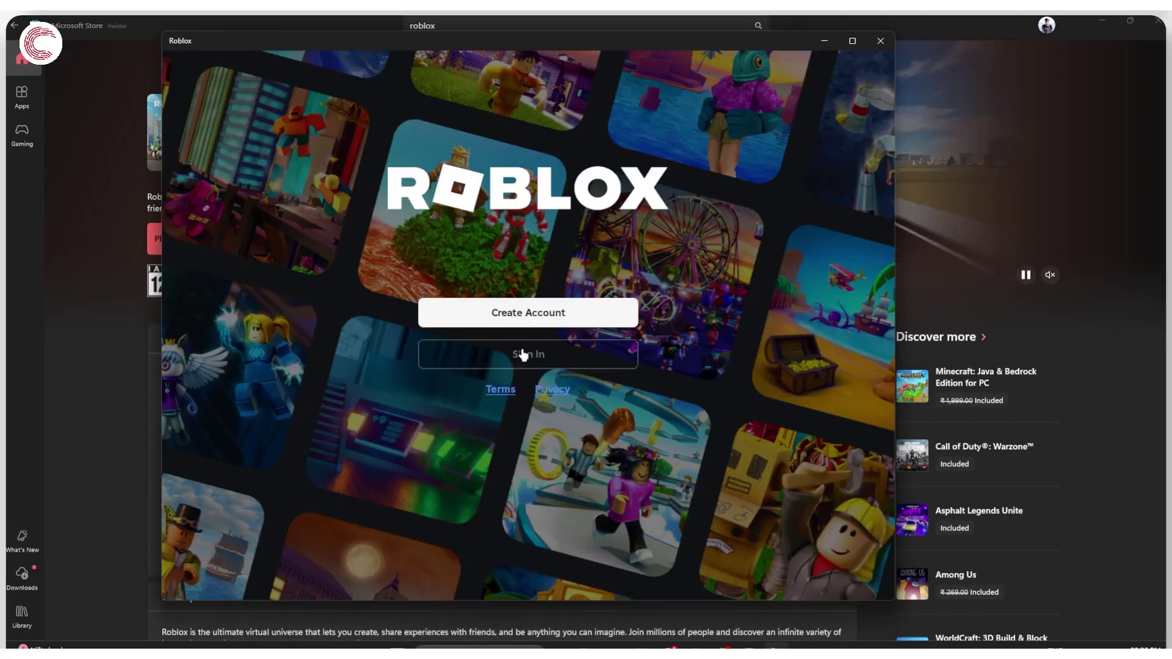
left_click(522, 358)
left_click(555, 314)
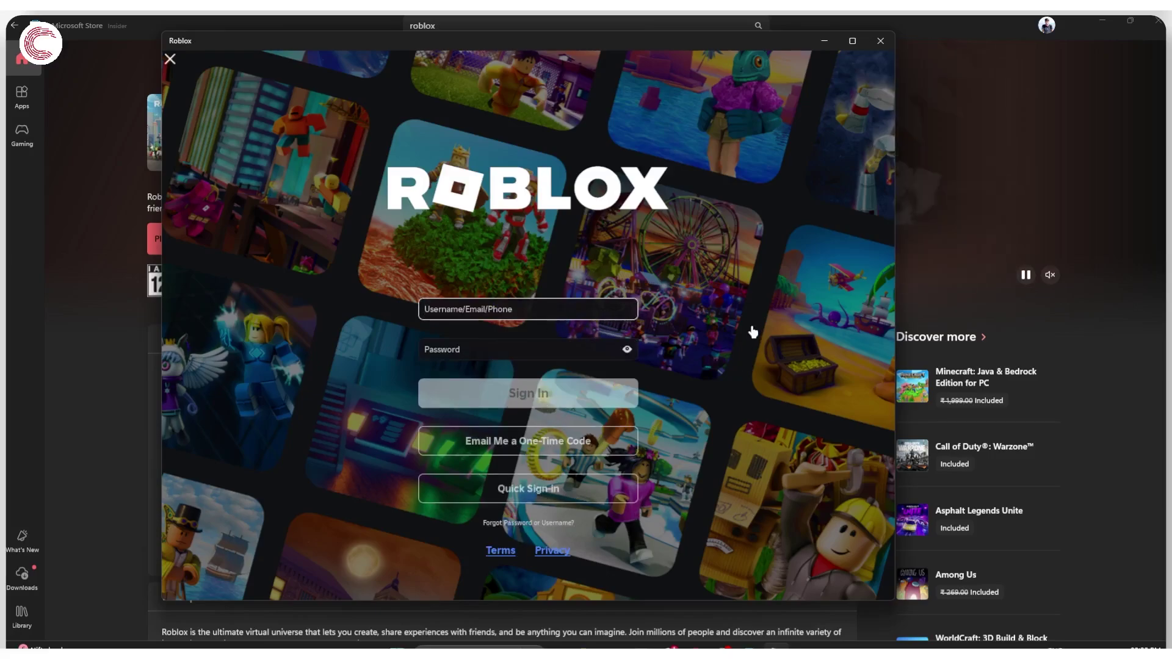
left_click(881, 41)
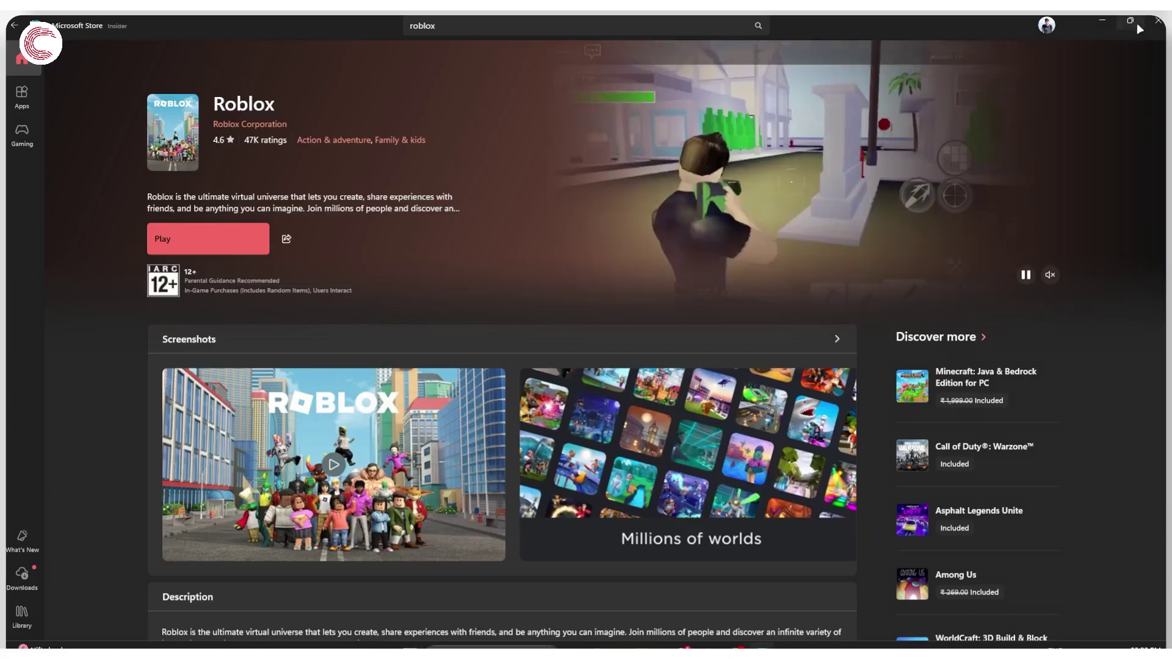
Close the Store and run RobloxStudioInstaller.exe from the Desktop's Dump folder
left_click(1158, 20)
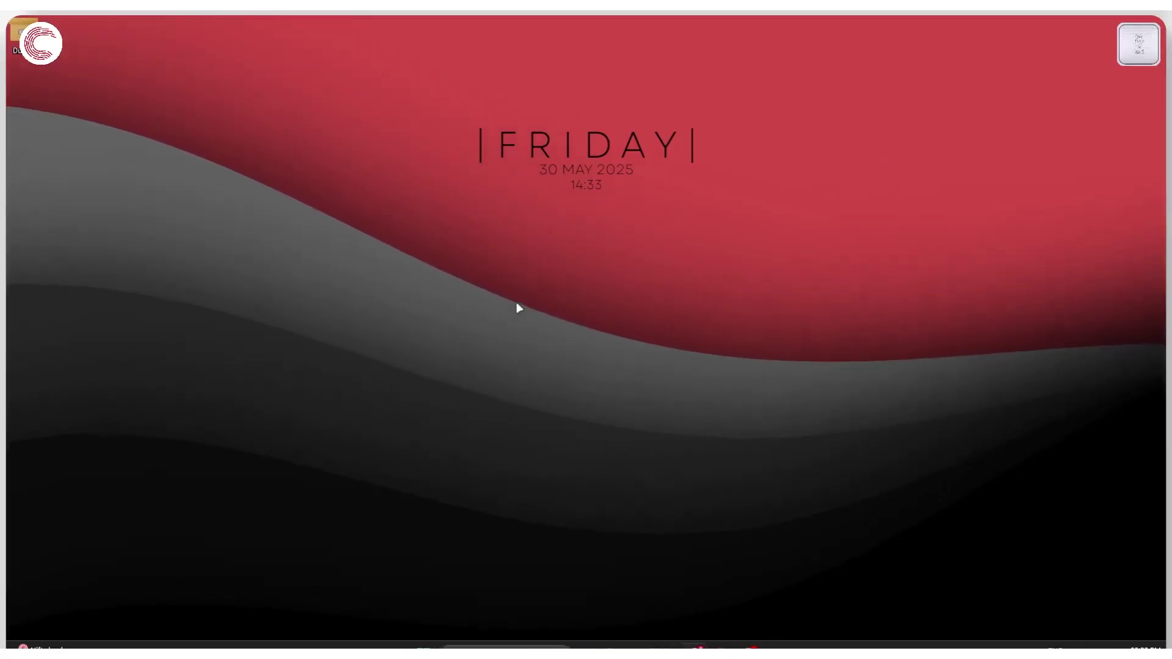
key("super+e")
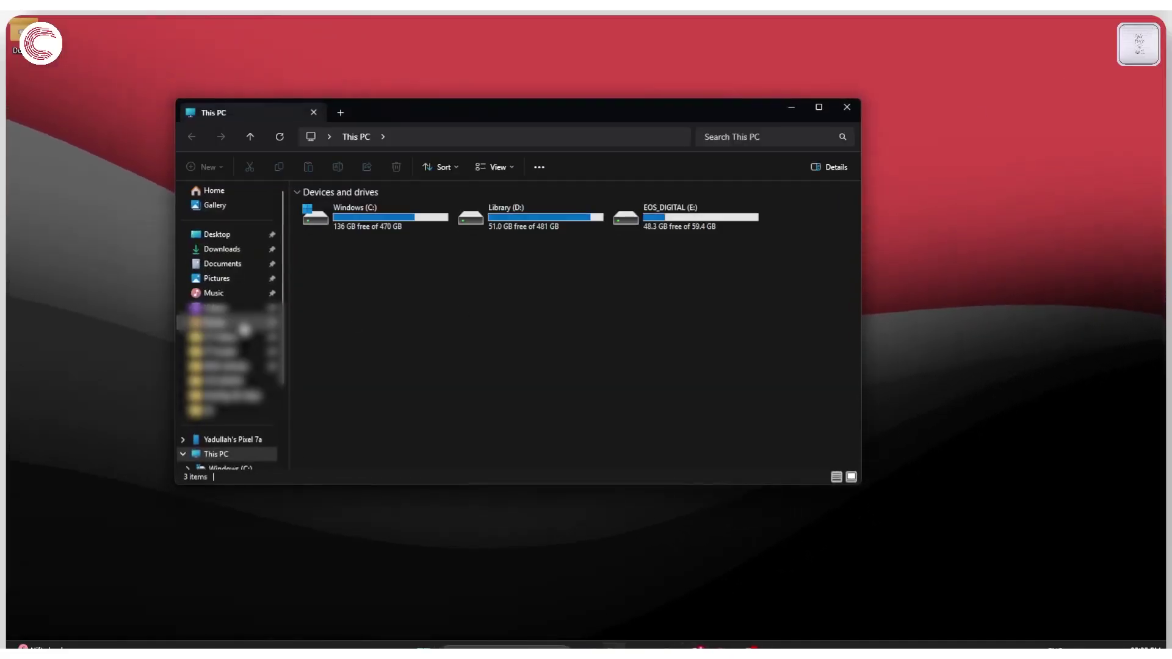
left_click(232, 322)
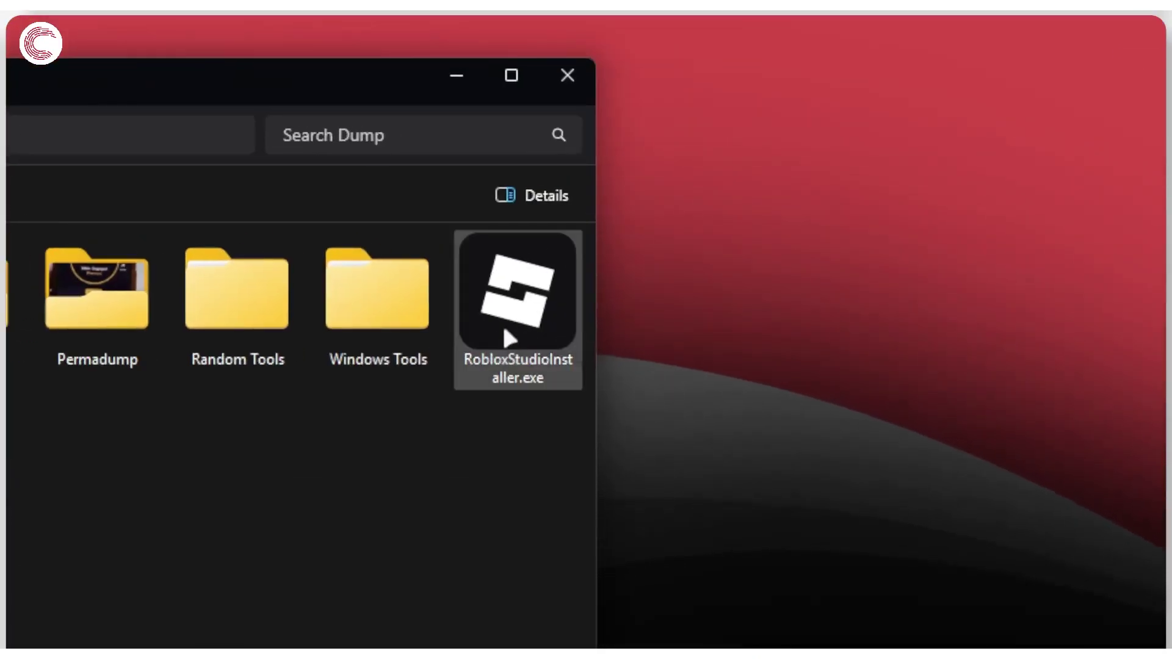
double_click(504, 331)
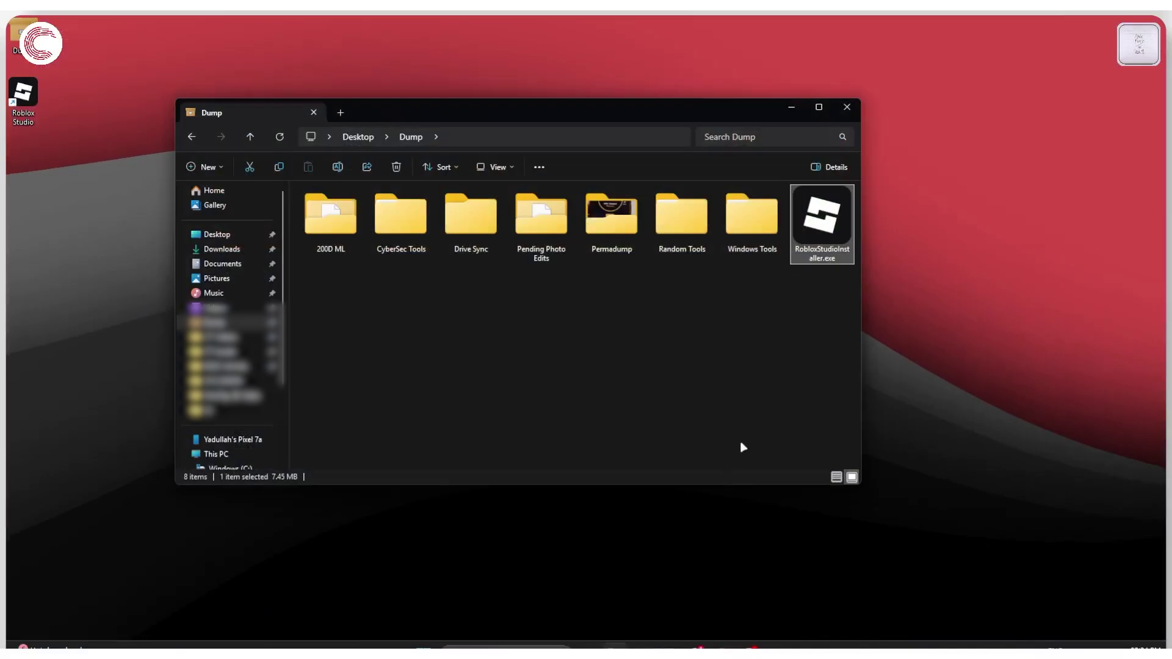
Permanently delete the Studio installer and move the Roblox Studio shortcut to the upper-left desktop
left_click(841, 236)
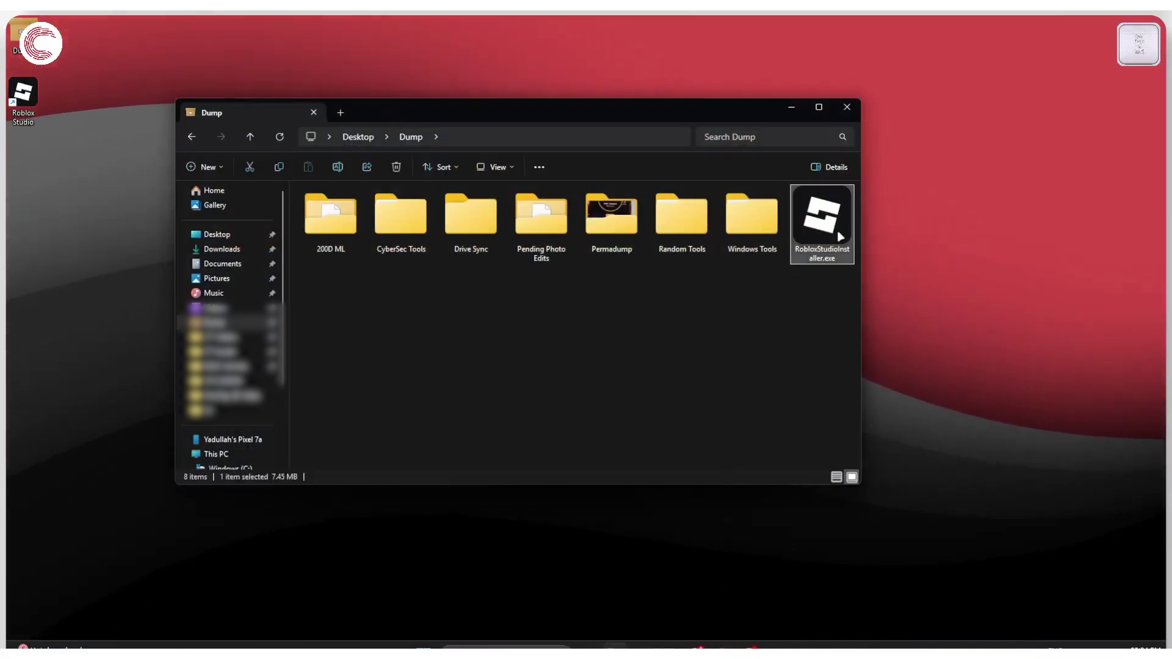
key("shift+Delete")
key("Return")
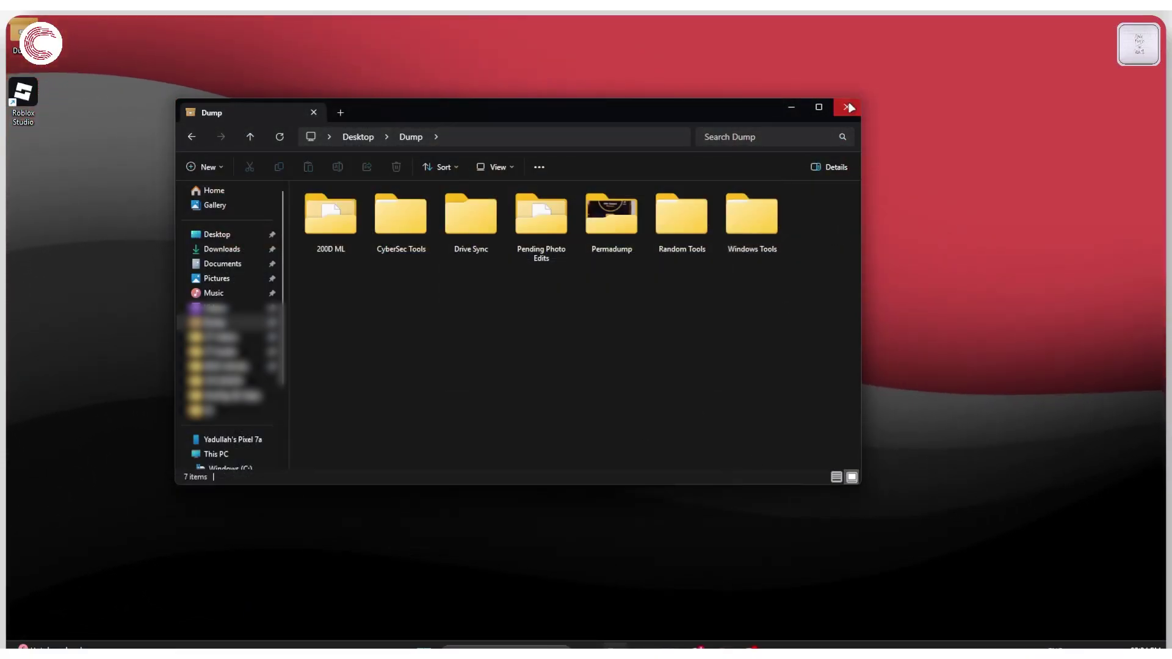
key("super+d")
left_click_drag(23, 101, 163, 224)
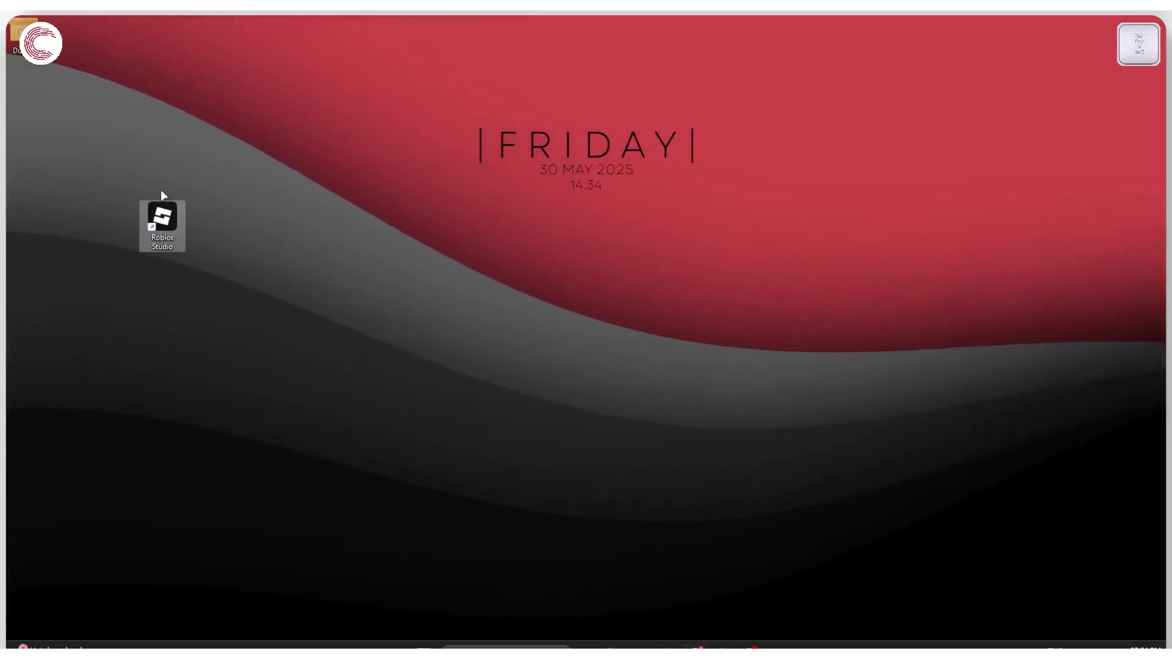